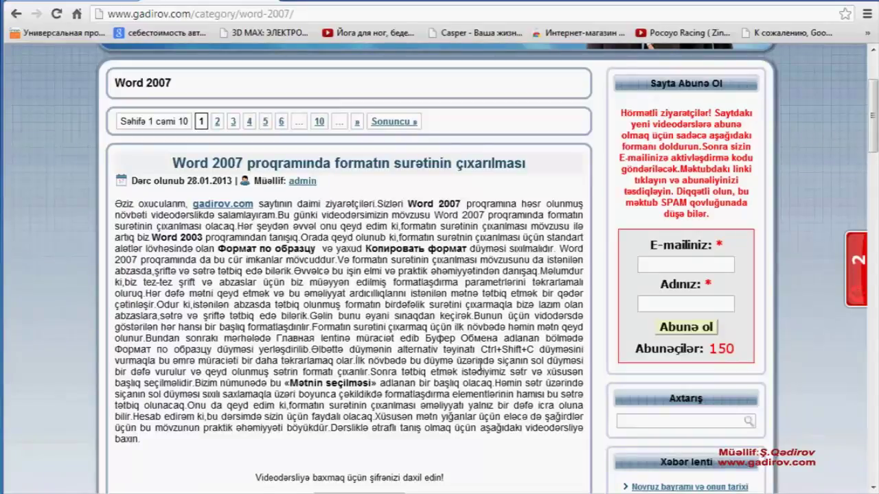
scroll(480, 363, "down", 1)
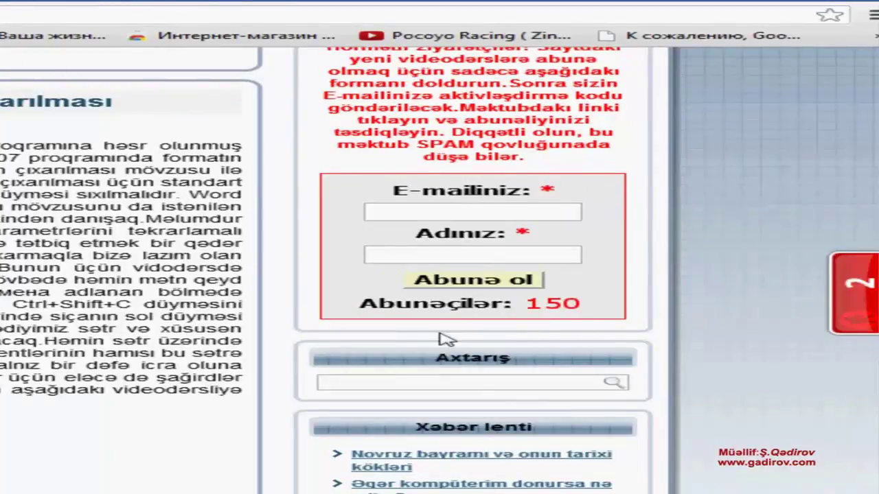
Step: Enter the Box.az mailbox address in the subscription form's E-mailiniz field
left_click(389, 215)
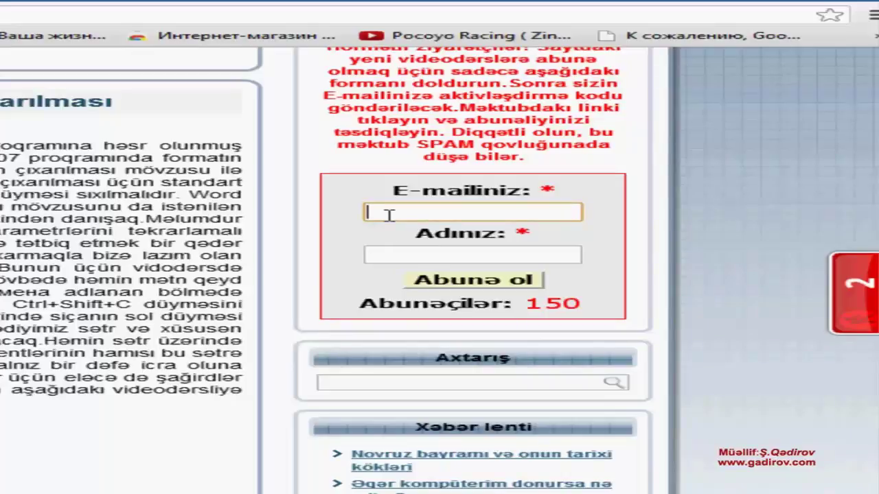
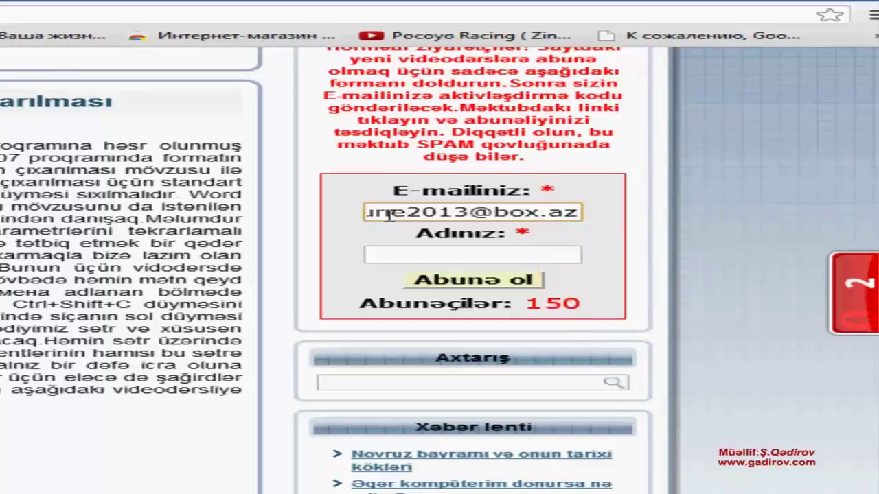
left_click(414, 257)
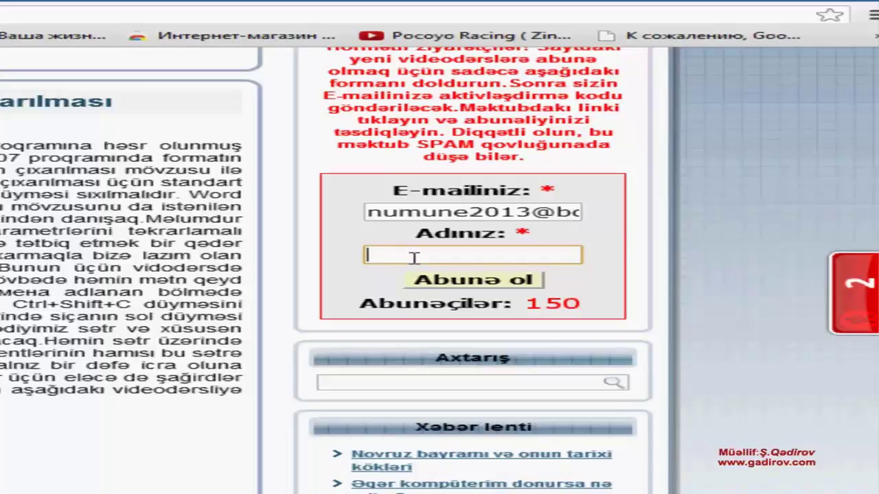
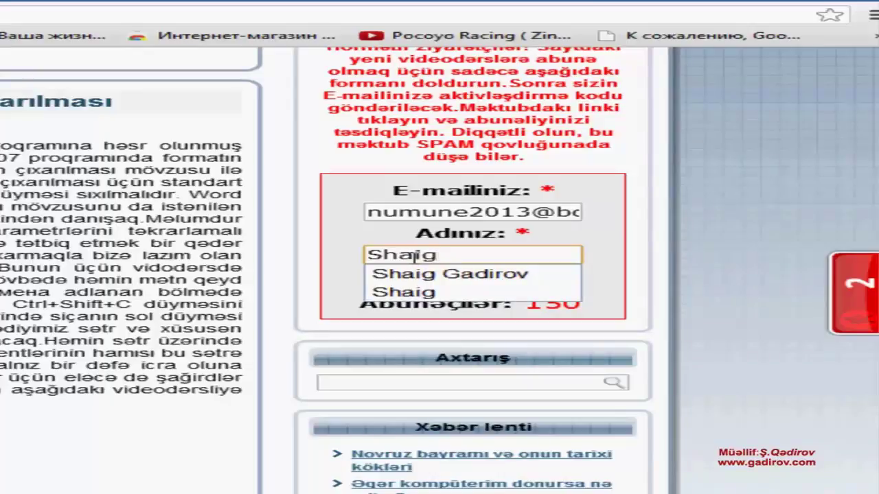
Step: Enter the subscriber's full name in Adınız, accept the suggestion, and submit with 'Abunə ol'
left_click(426, 274)
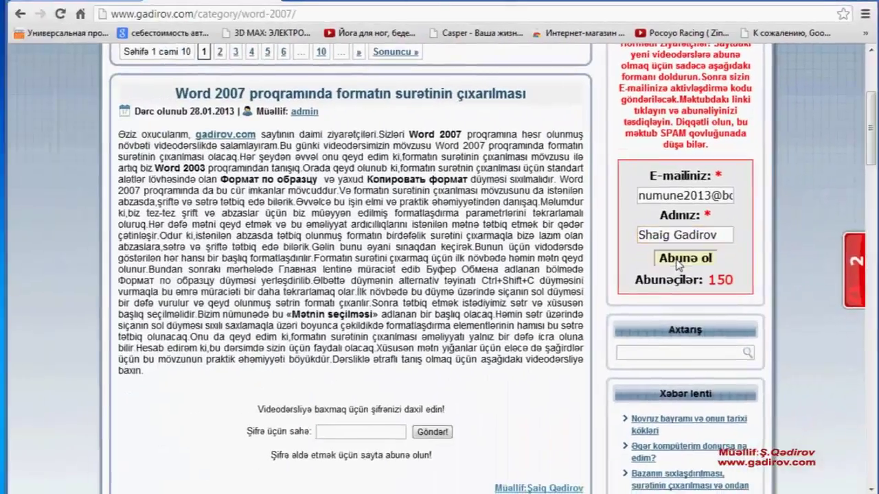
left_click(607, 272)
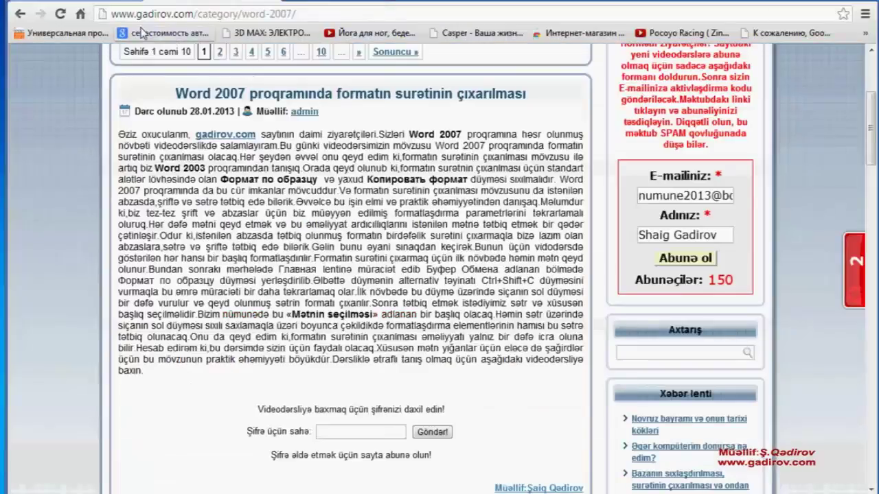
Step: Refresh the Box.az Gələnlər inbox and open Smartresponder's subscription confirmation e-mail
left_click(93, 5)
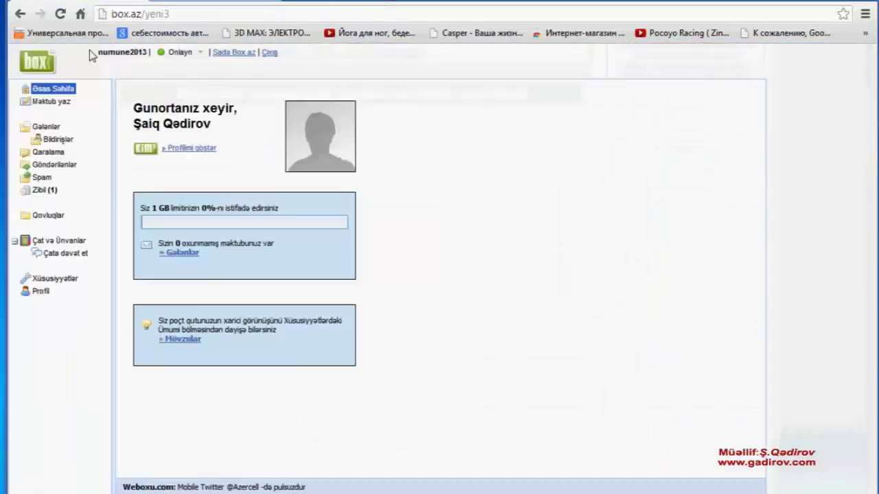
left_click(47, 128)
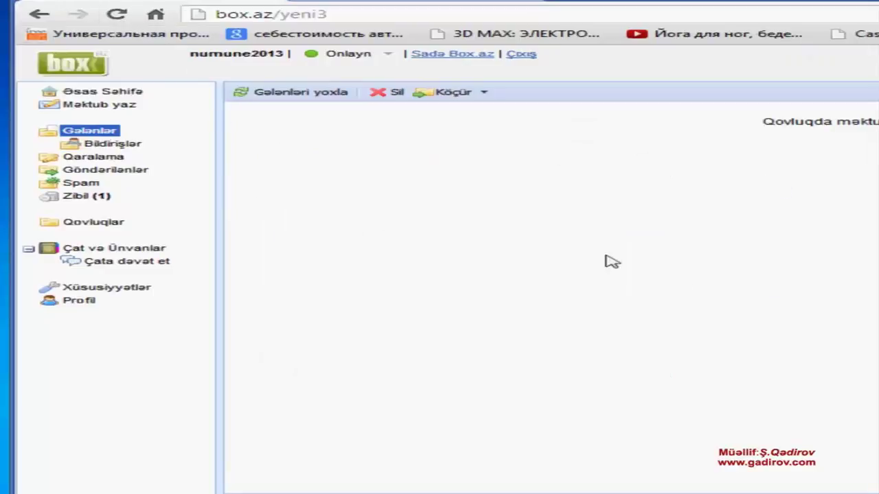
left_click(130, 15)
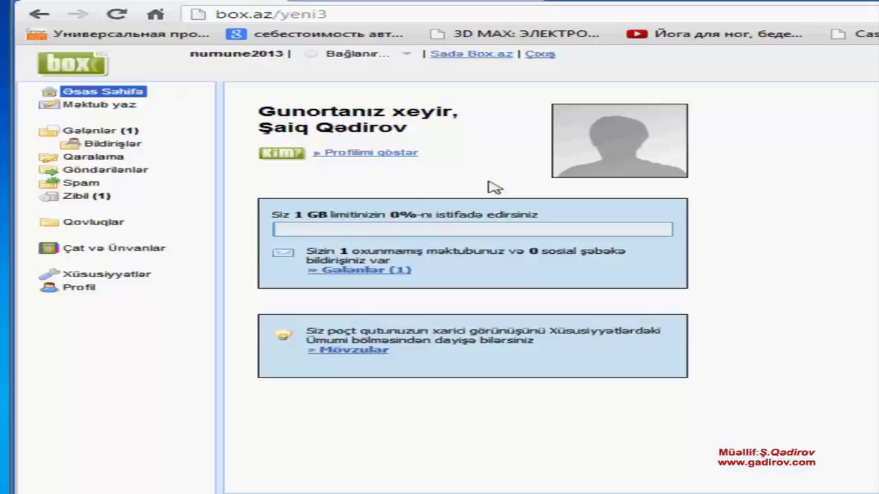
left_click(122, 131)
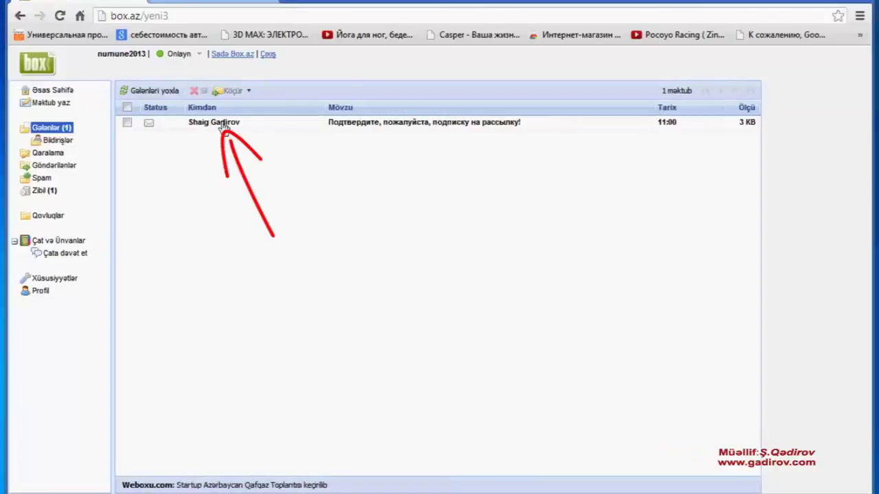
left_click(224, 124)
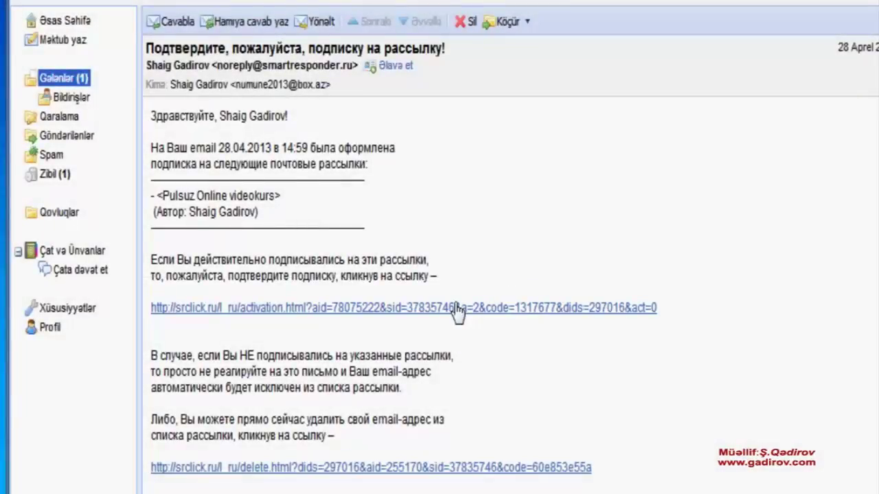
Step: Follow the activation link to confirm 'Pulsuz Online videokurs', then return to Box.az Əsas Səhifə
left_click(410, 308)
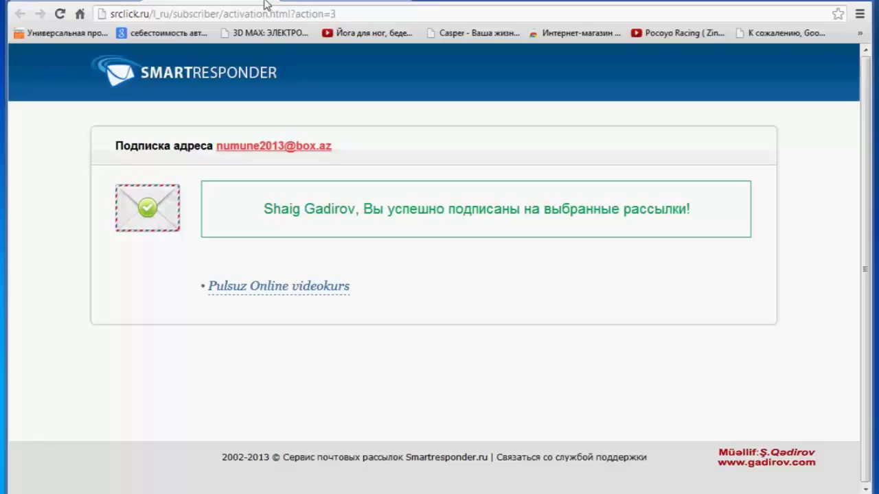
left_click(266, 4)
left_click(53, 89)
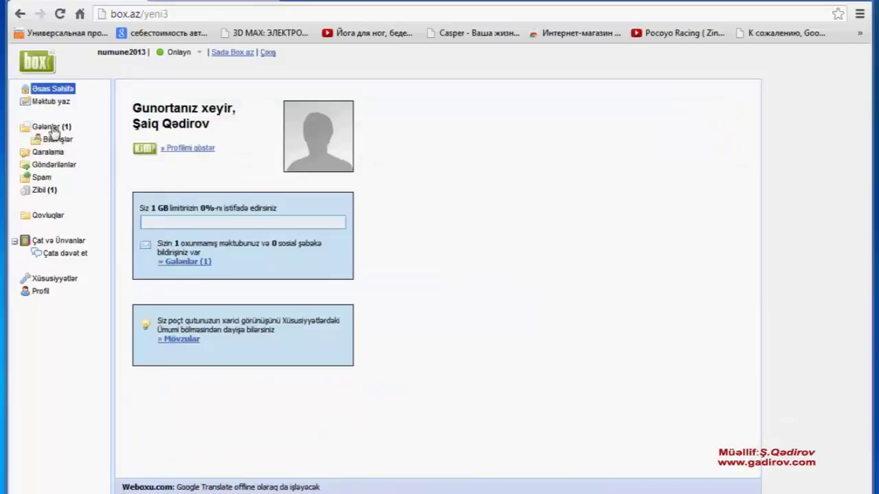
Step: Open the gadirov.com password e-mail and copy its unique lesson password code
left_click(51, 127)
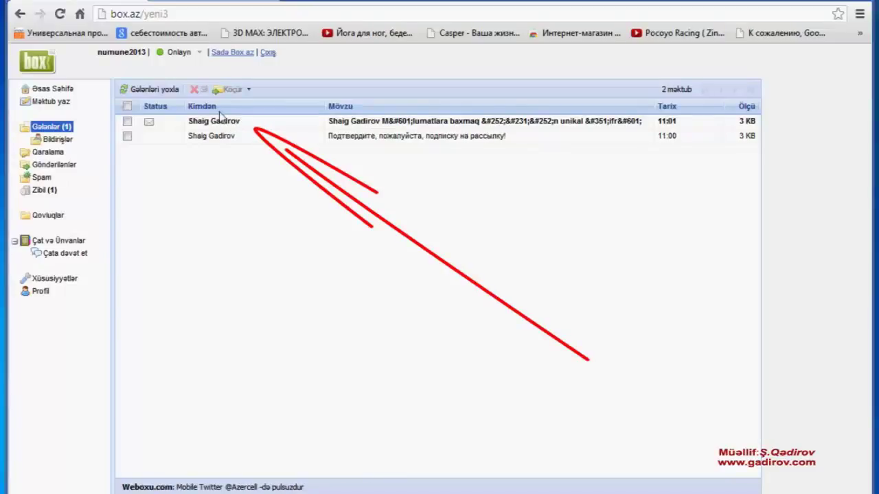
double_click(240, 124)
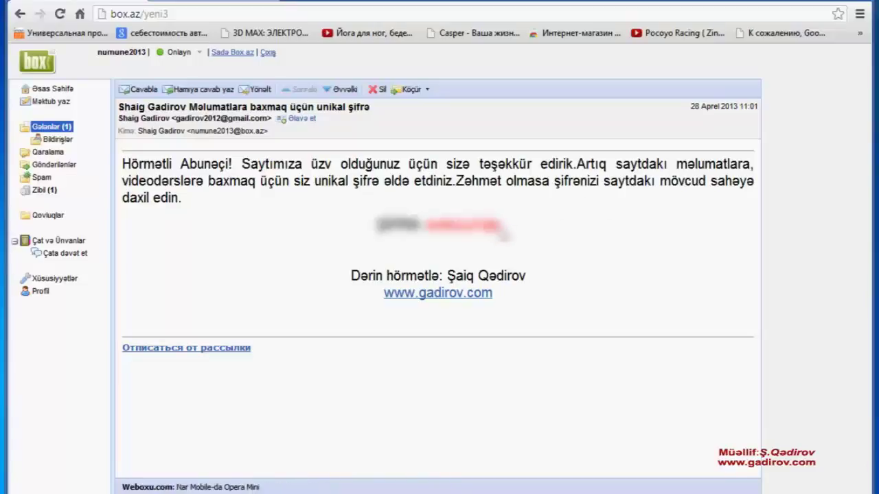
left_click_drag(507, 232, 424, 225)
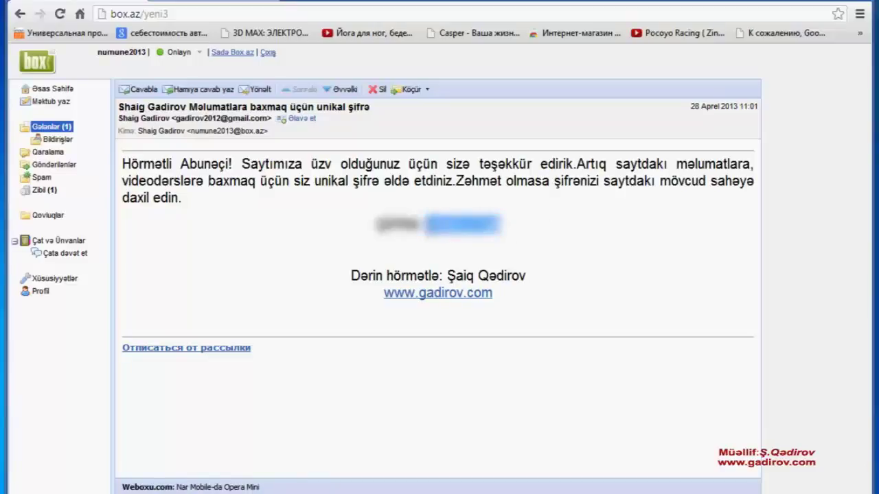
right_click(435, 228)
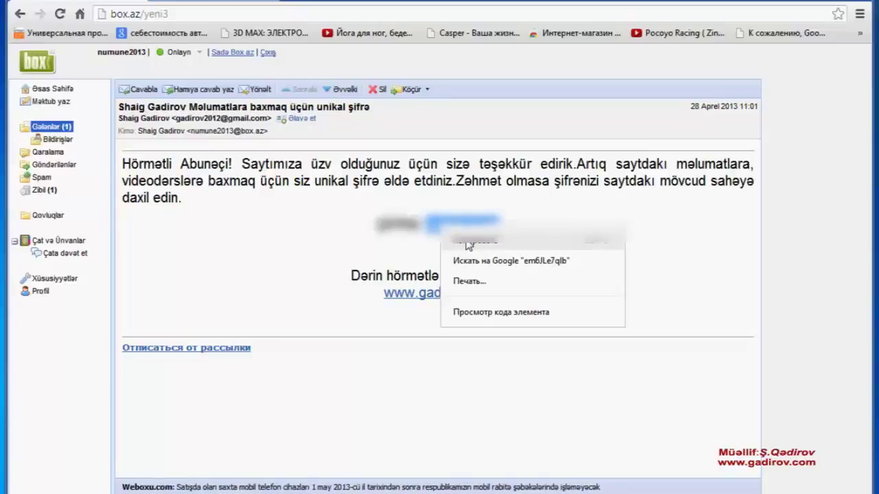
left_click(467, 241)
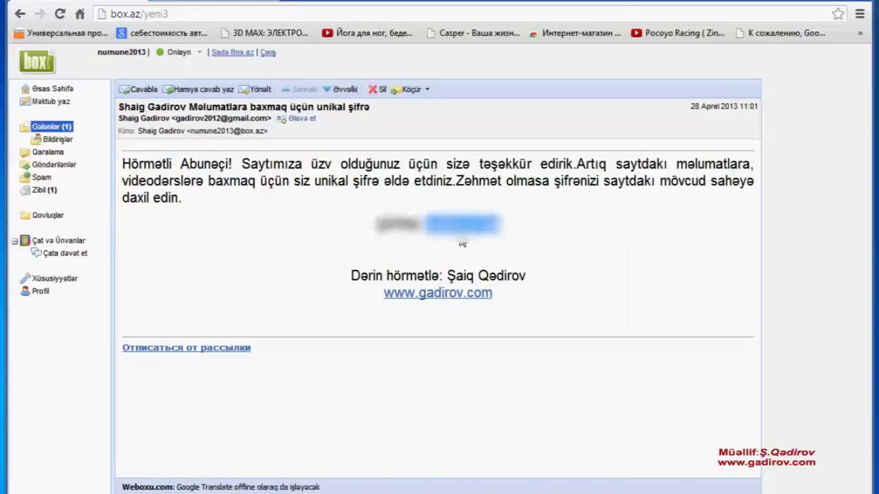
Step: Paste the copied password into the Word 2007 article's Şifrə field and submit with Göndər
left_click(220, 2)
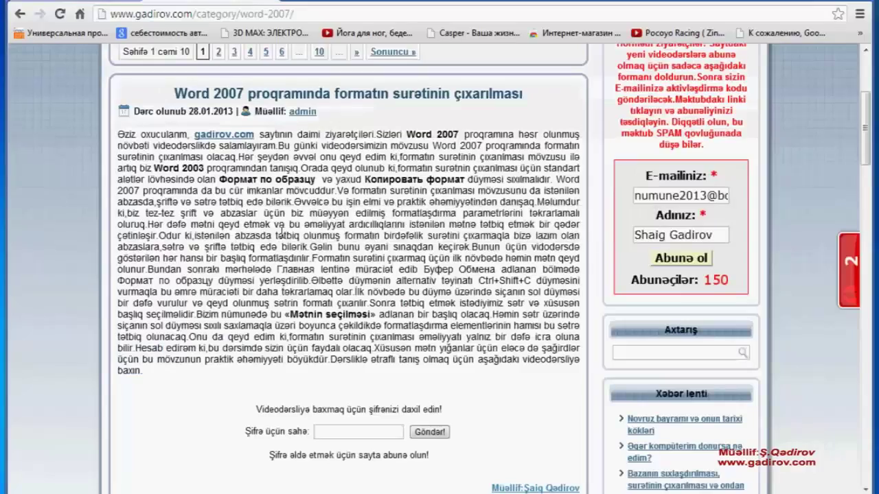
scroll(313, 252, "down", 1)
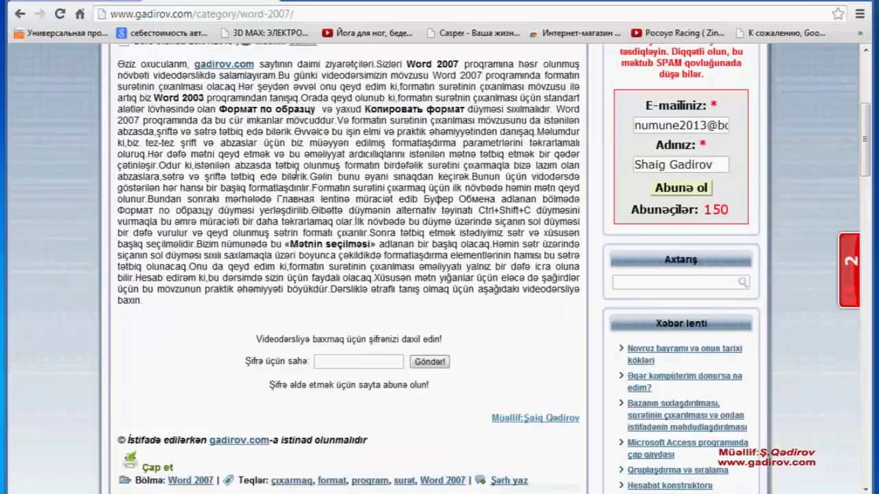
scroll(303, 168, "up", 1)
scroll(351, 256, "down", 1)
left_click(333, 363)
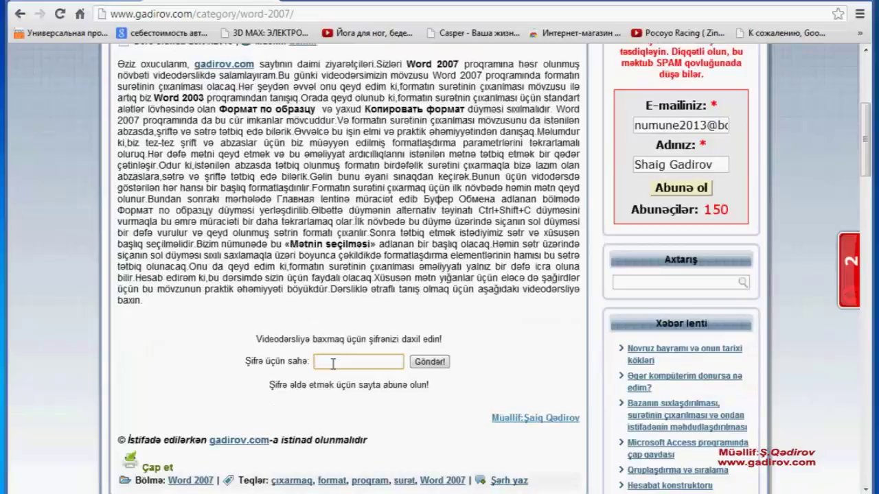
right_click(326, 362)
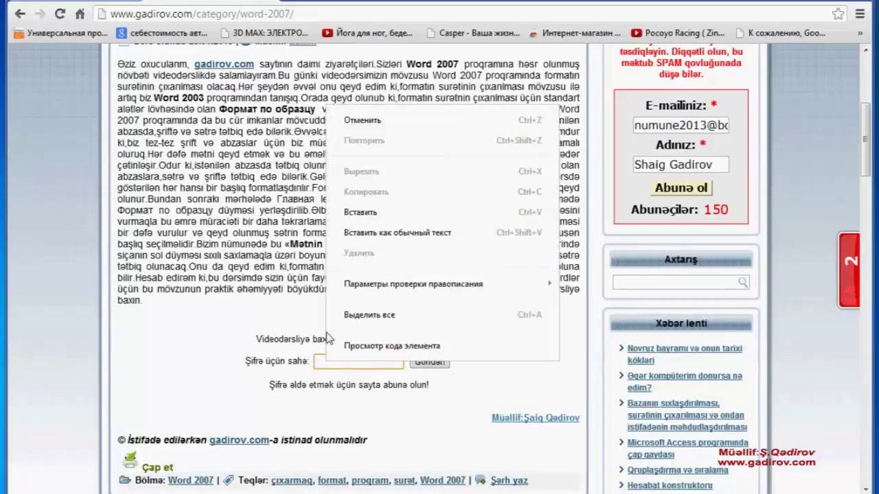
left_click(351, 217)
left_click(427, 363)
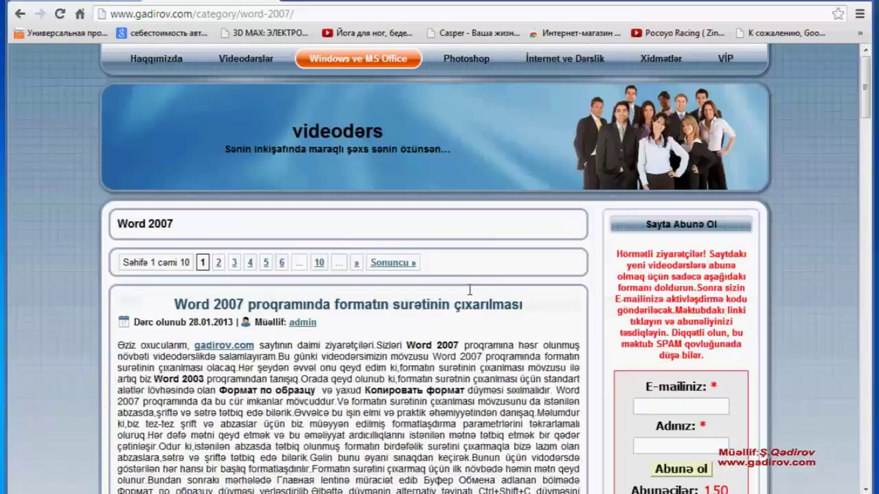
Step: Check the unlocked video below the Word 2007 article, then return to the Box.az tab
scroll(469, 294, "down", 1)
scroll(467, 297, "down", 1)
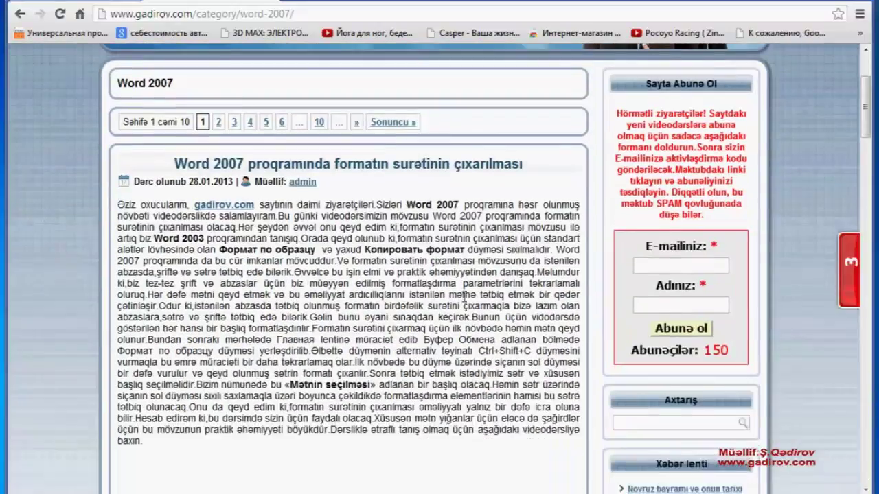
scroll(464, 300, "down", 1)
scroll(464, 300, "down", 1)
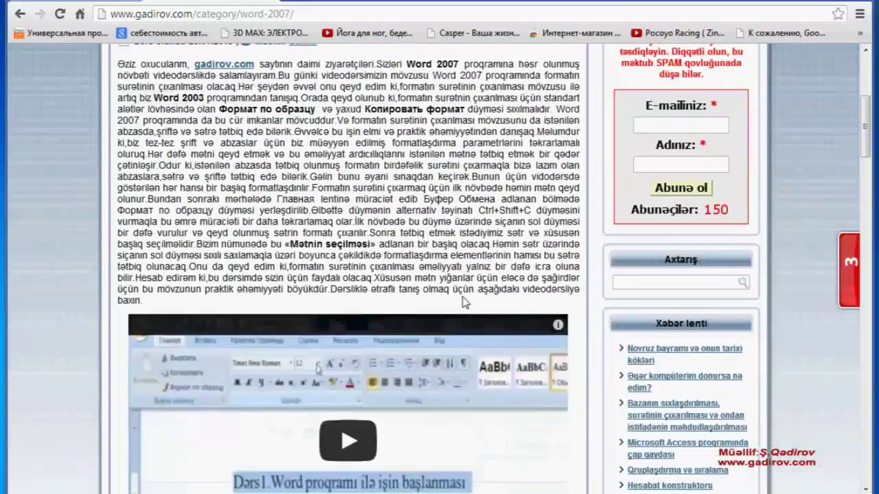
scroll(463, 299, "down", 1)
scroll(458, 296, "up", 1)
scroll(458, 294, "up", 3)
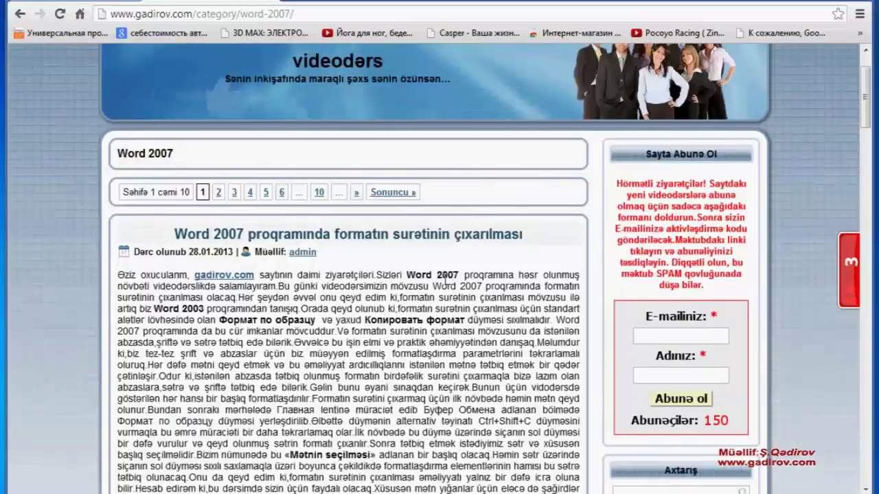
scroll(446, 278, "down", 1)
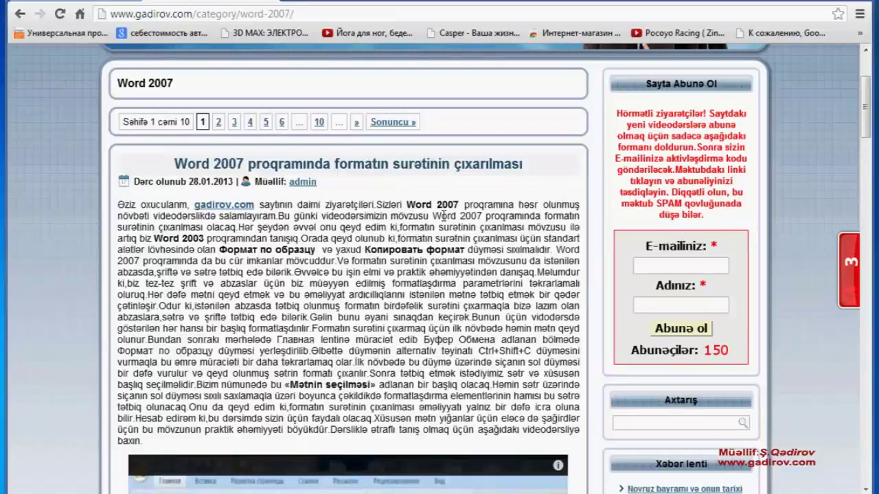
left_click(114, 2)
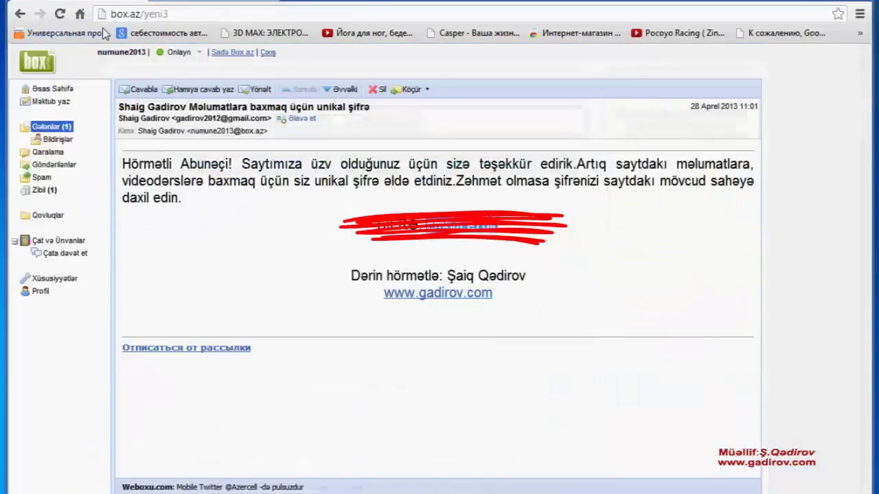
Step: Open 'Подтвердите, пожалуйста, подписку на рассылку!' from the Gələnlər inbox list
left_click(62, 131)
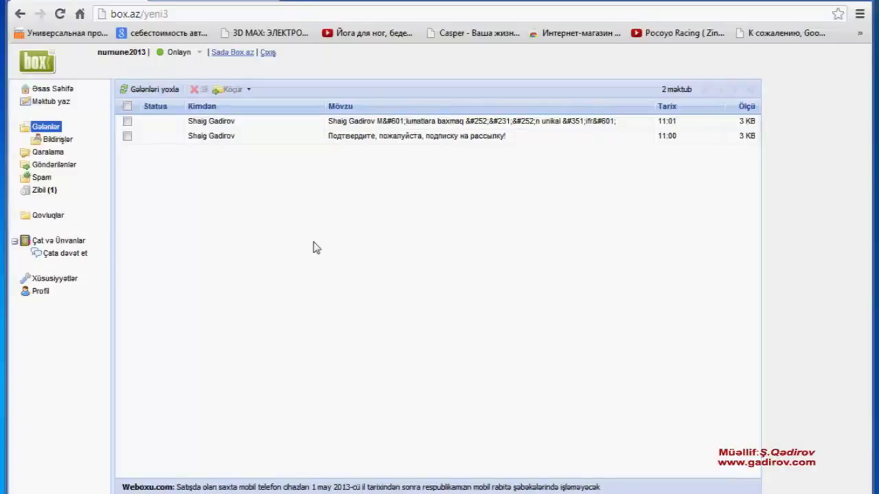
left_click(253, 136)
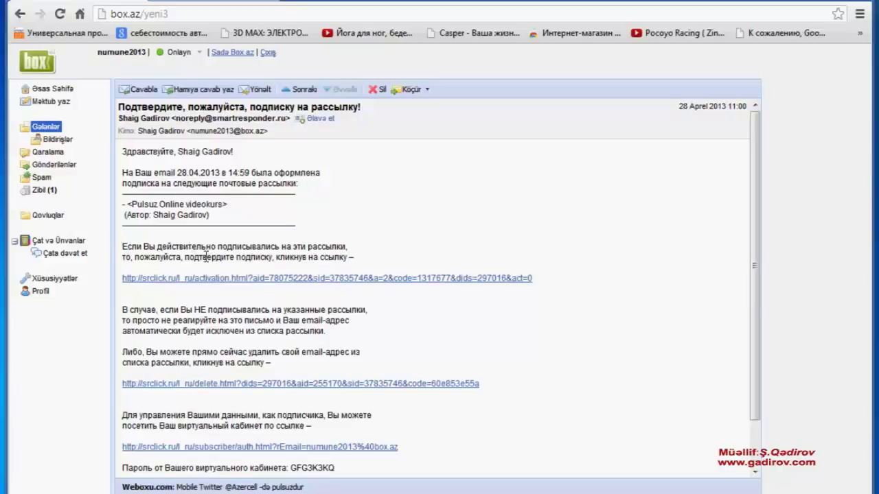
Step: Copy the activation link and paste it into a new browser tab's address bar
left_click_drag(535, 278, 119, 278)
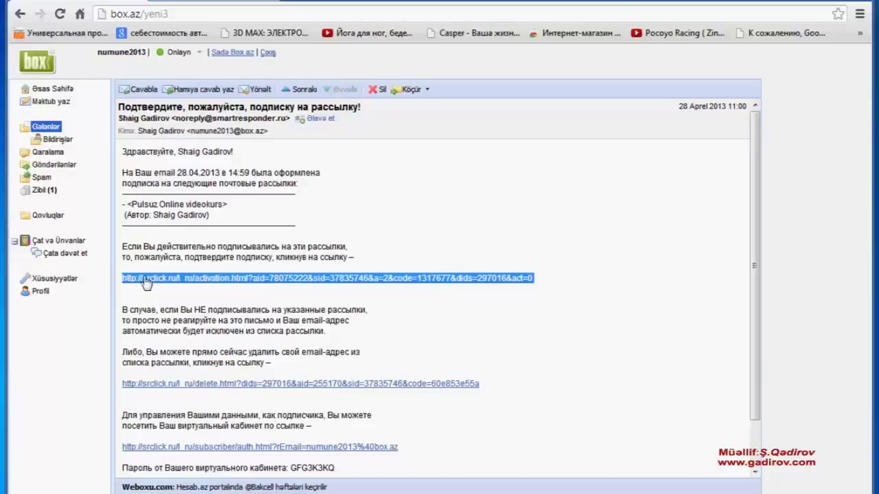
right_click(145, 280)
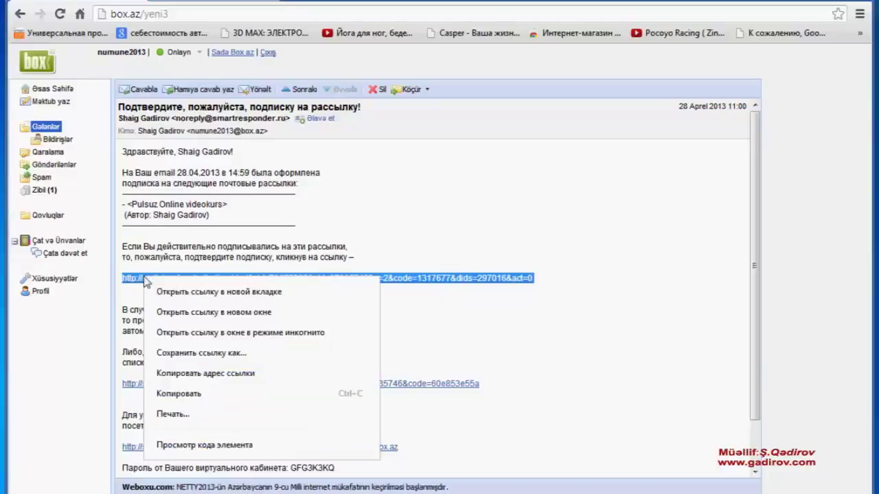
left_click(199, 394)
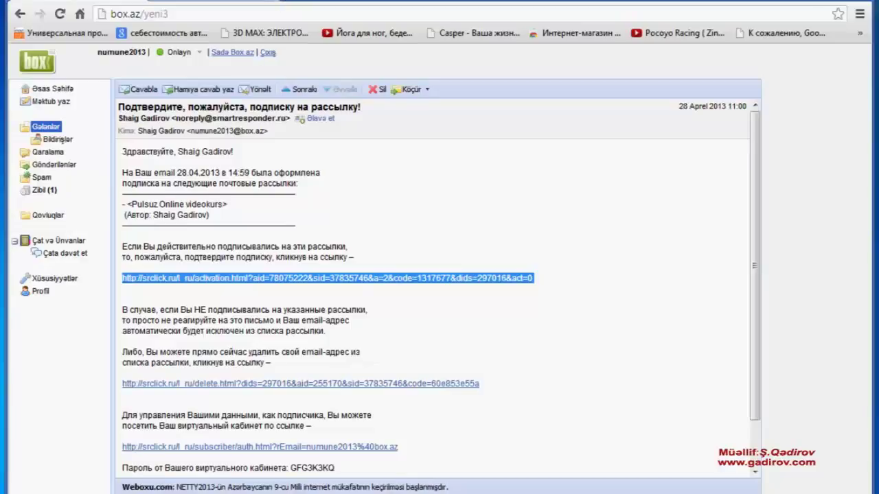
key("ctrl+t")
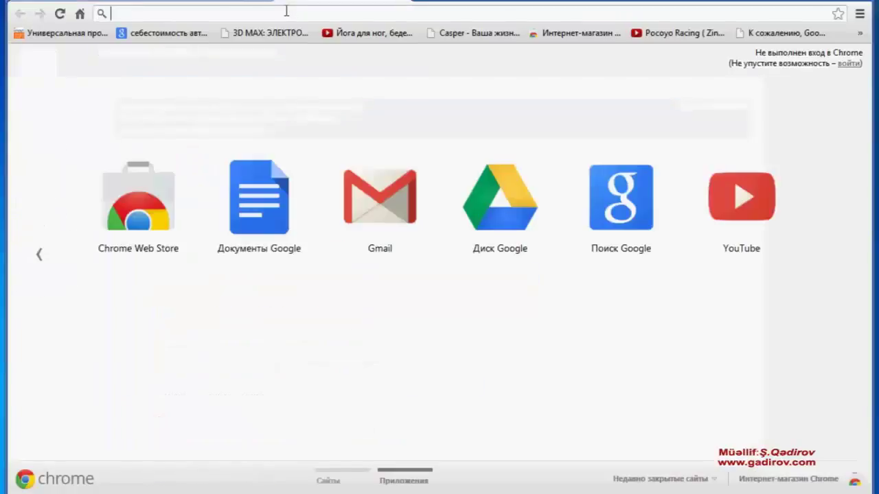
key("ctrl+v")
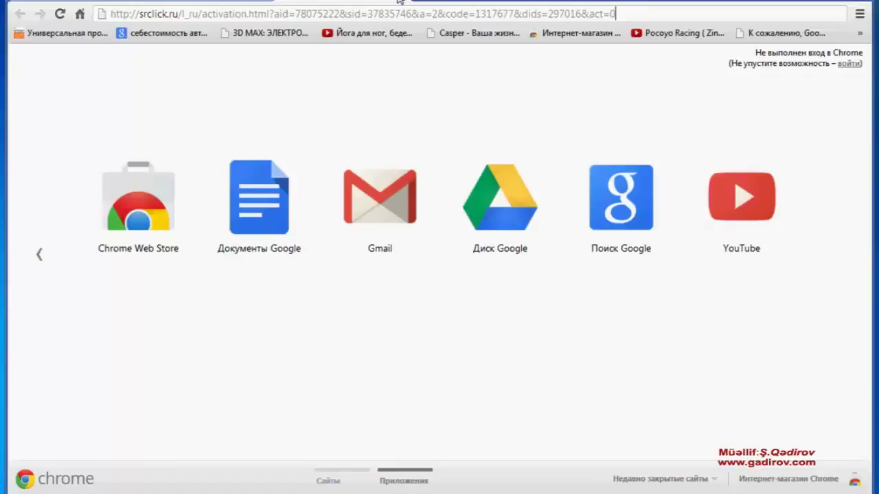
left_click(360, 4)
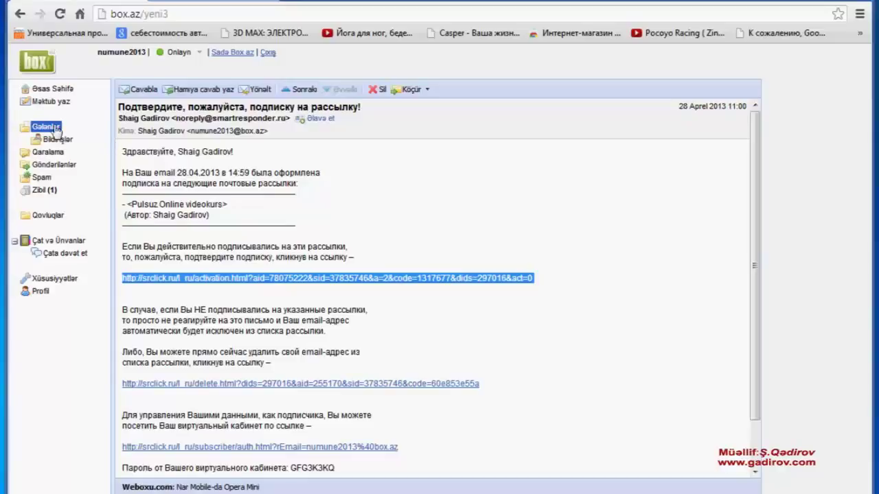
Step: Return to the Gələnlər inbox showing both messages
left_click(48, 128)
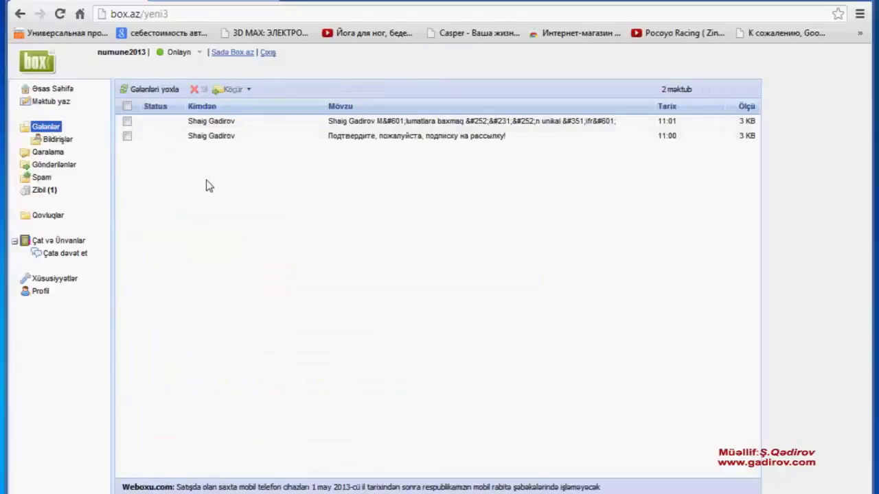